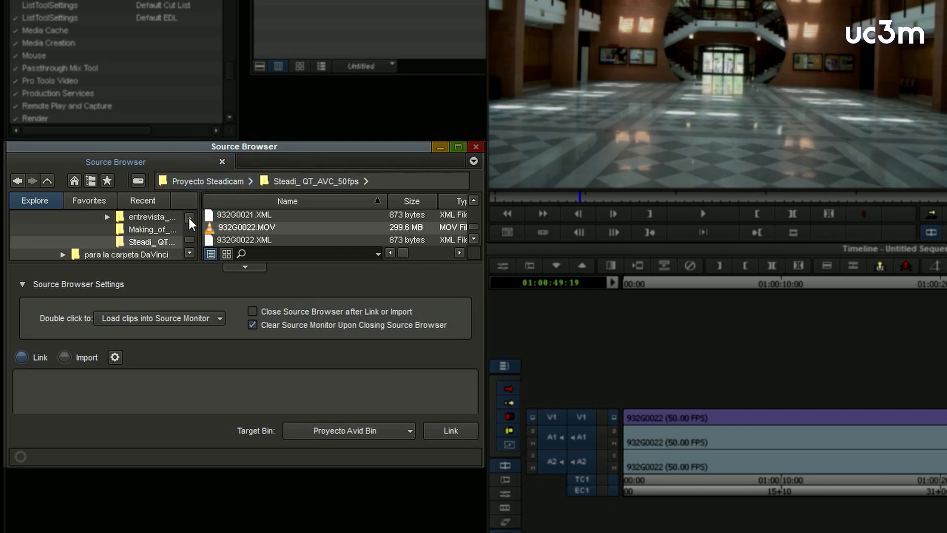
# Switch the Source Browser from Link to Import mode.
pyautogui.scroll(1, 189, 221)
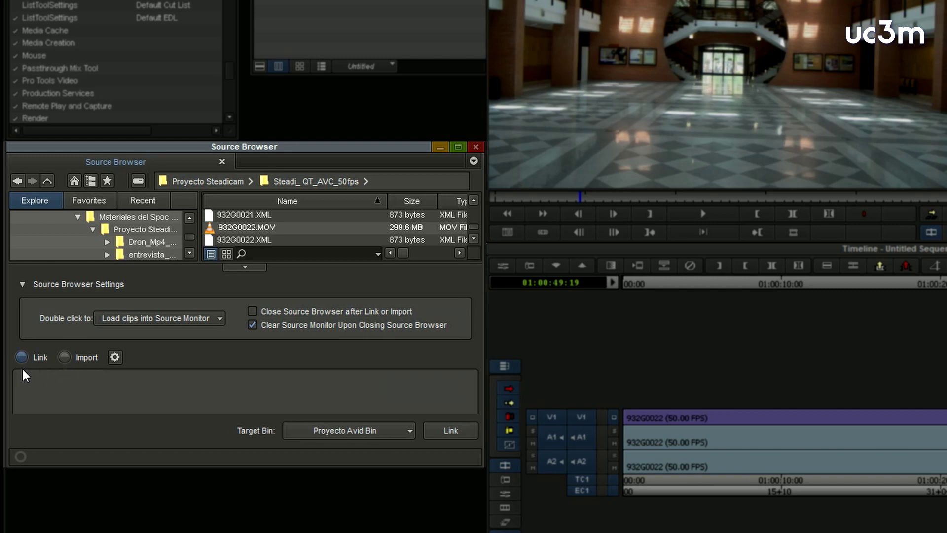
pyautogui.click(63, 357)
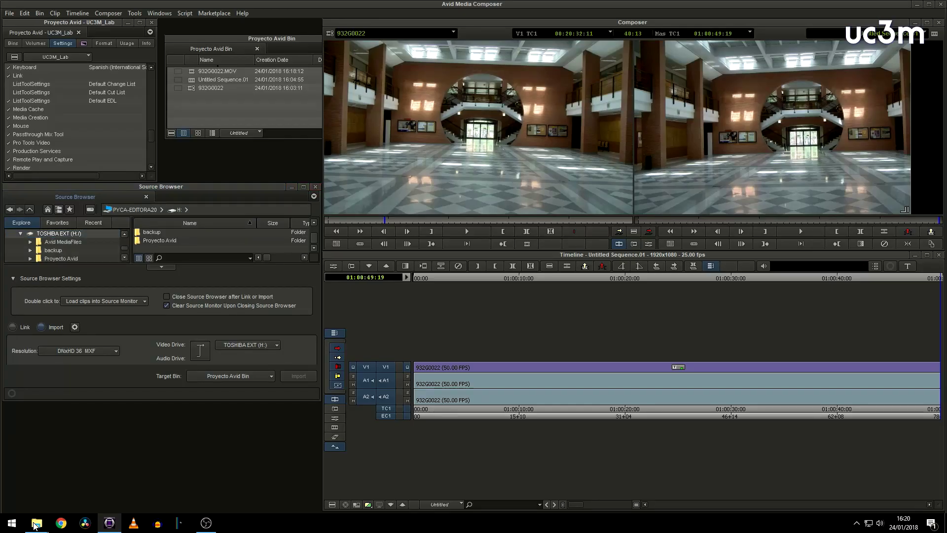
# Switch to File Explorer and examine the MXF folder inside Avid MediaFiles on TOSHIBA EXT (H:), returning to Avid MediaFiles.
pyautogui.moveTo(36, 523)
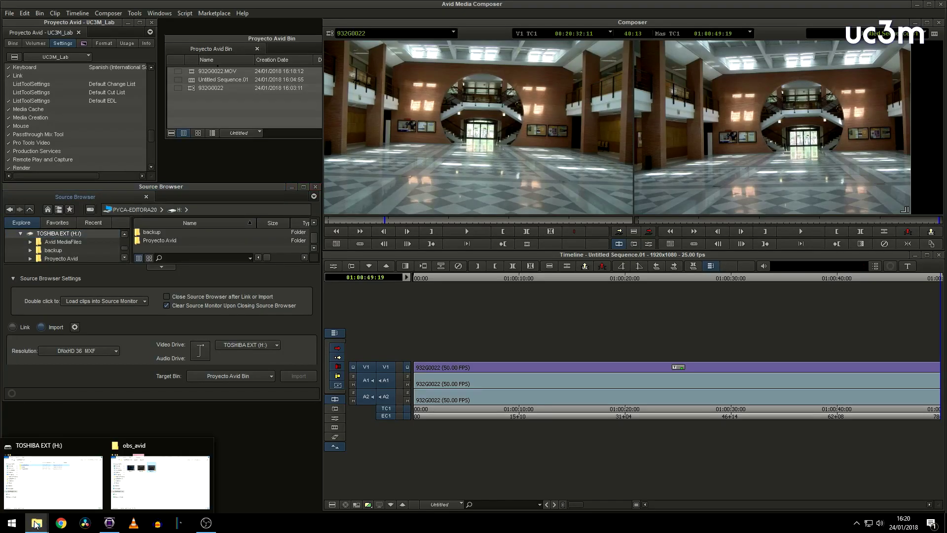
pyautogui.click(51, 486)
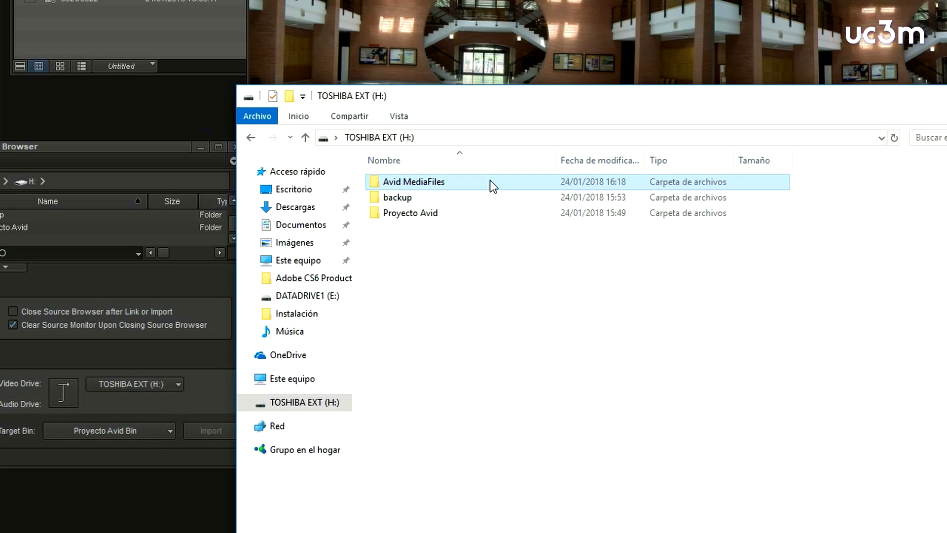
pyautogui.doubleClick(418, 189)
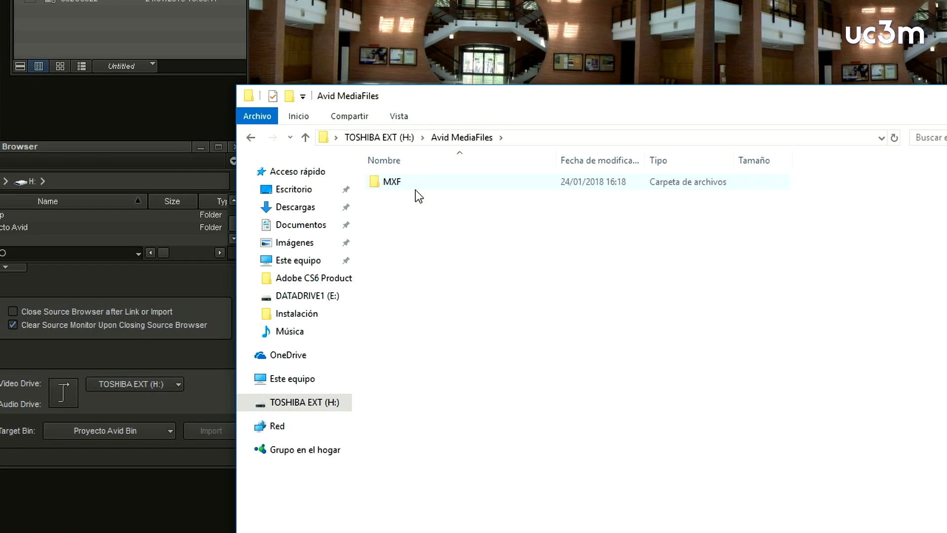
pyautogui.doubleClick(389, 187)
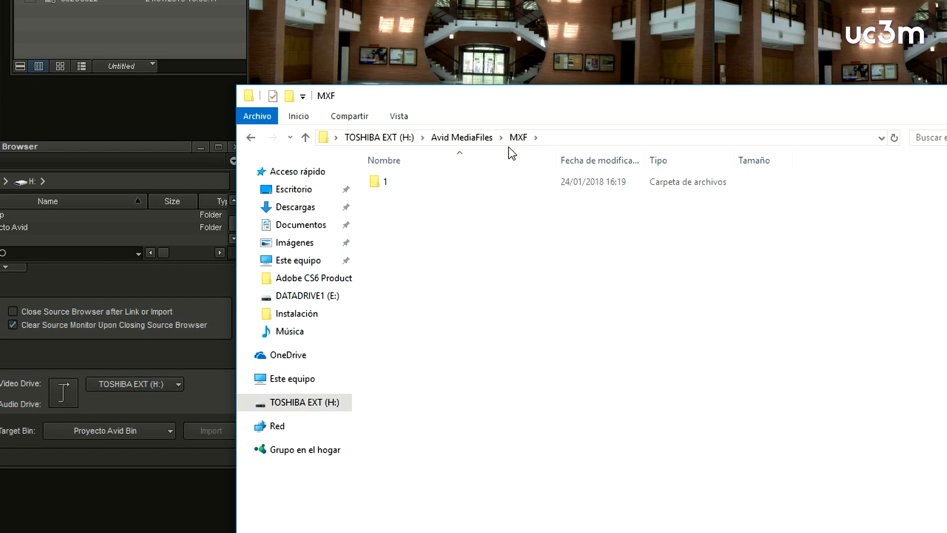
pyautogui.click(465, 140)
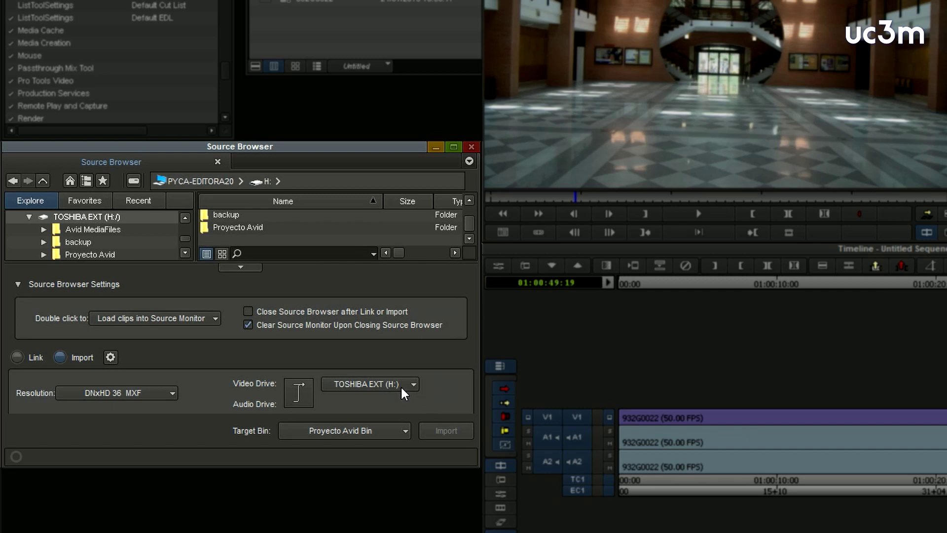
# Import entrevista QT DNx3600079860.mov from the backup drive's entrevista_QT_DNx36_25fps folder, inside Proyecto Steadicam, into a new bin.
pyautogui.click(311, 430)
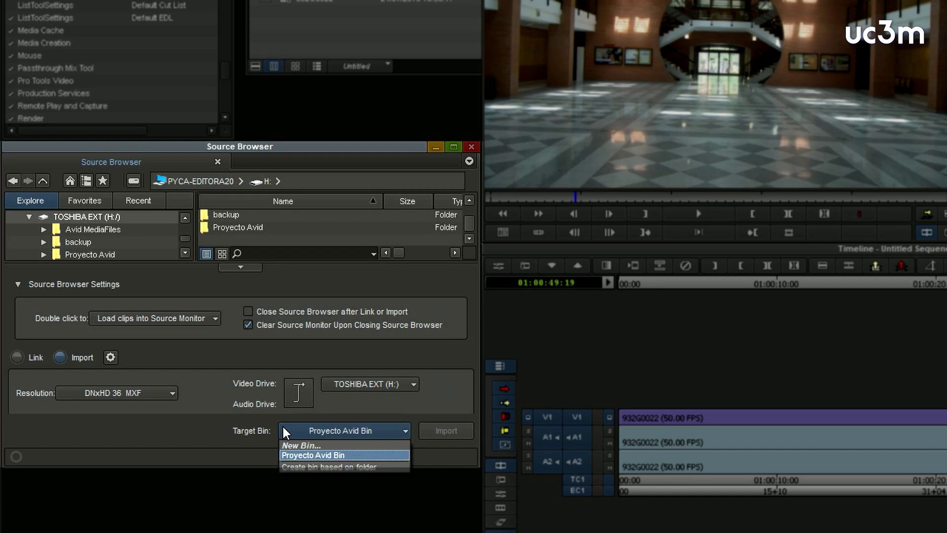
pyautogui.click(330, 445)
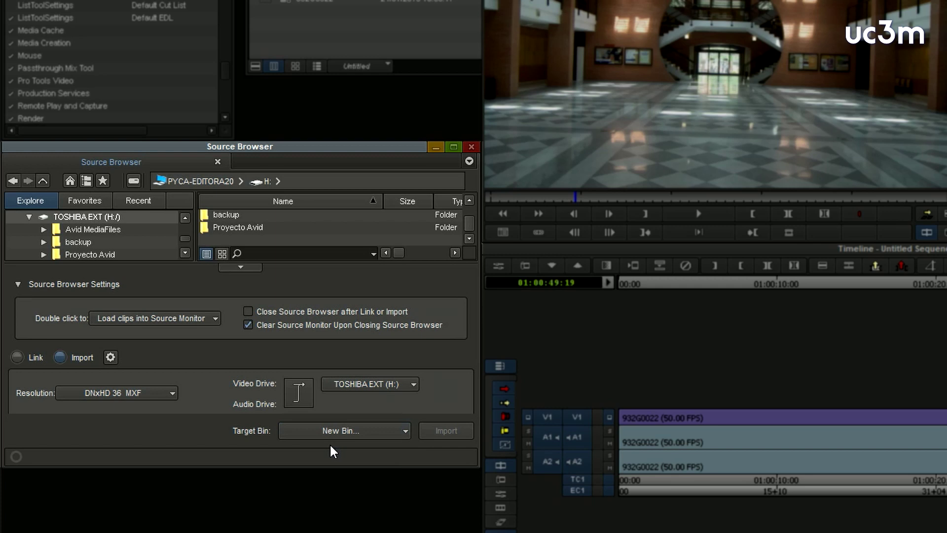
pyautogui.click(147, 239)
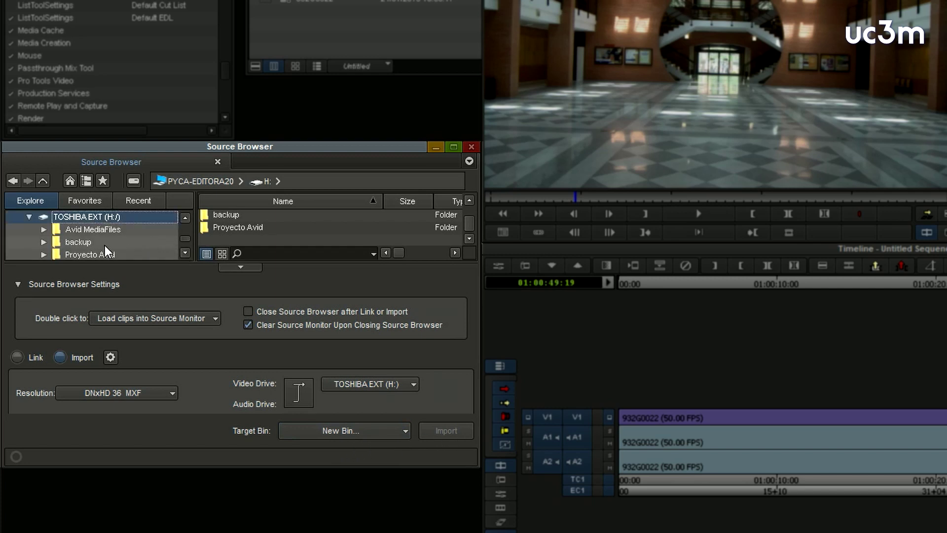
pyautogui.doubleClick(253, 214)
pyautogui.doubleClick(253, 214)
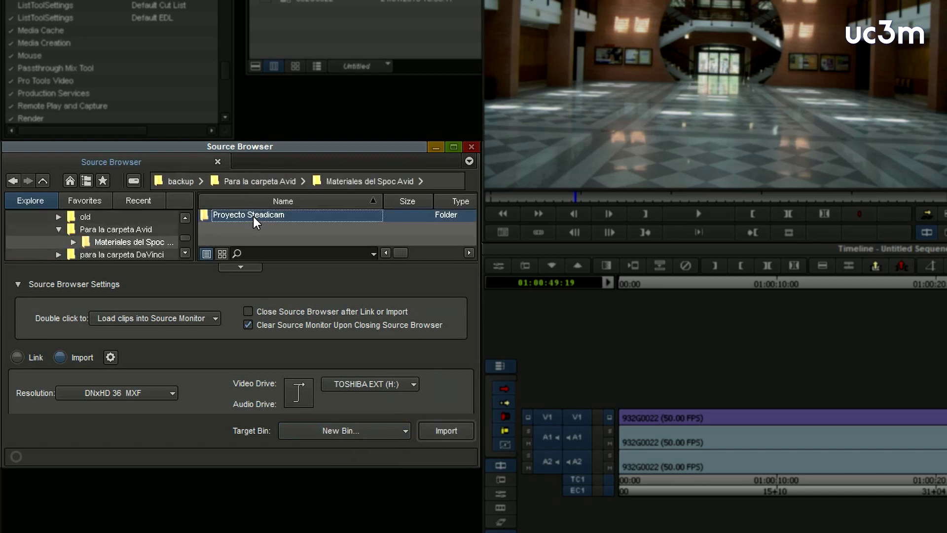
pyautogui.doubleClick(253, 215)
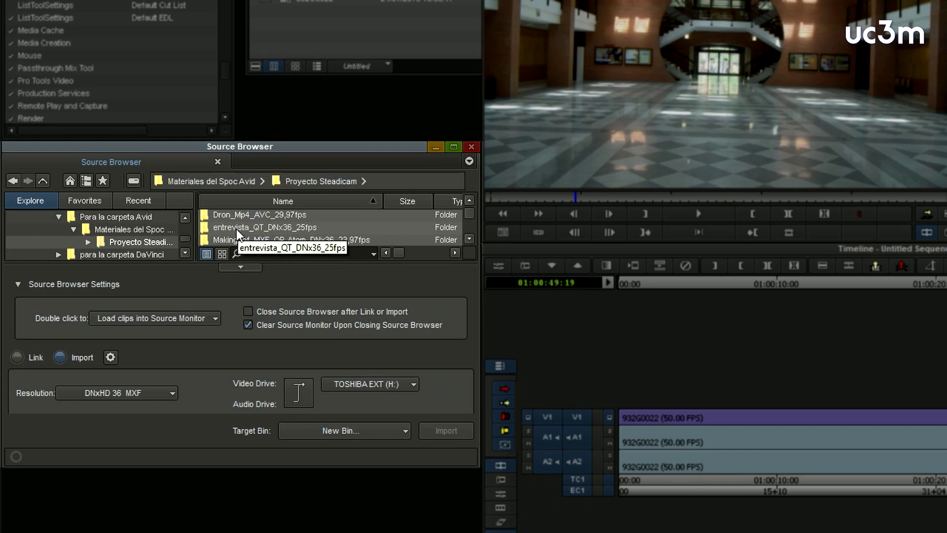
pyautogui.doubleClick(235, 227)
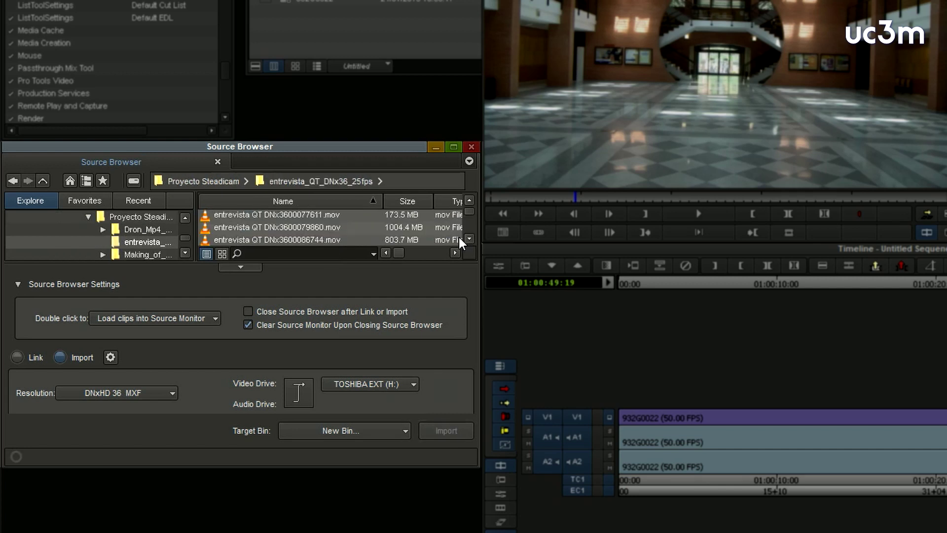
pyautogui.click(294, 227)
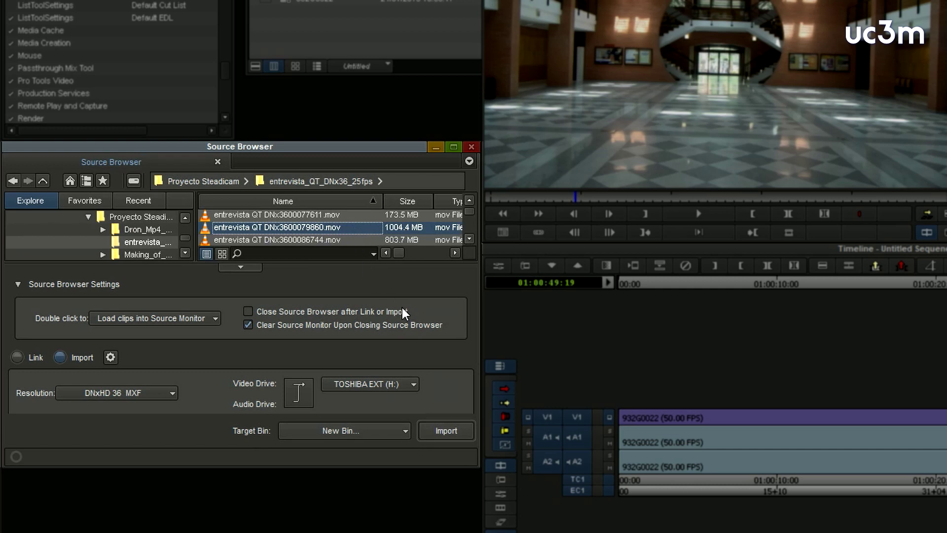
pyautogui.click(446, 430)
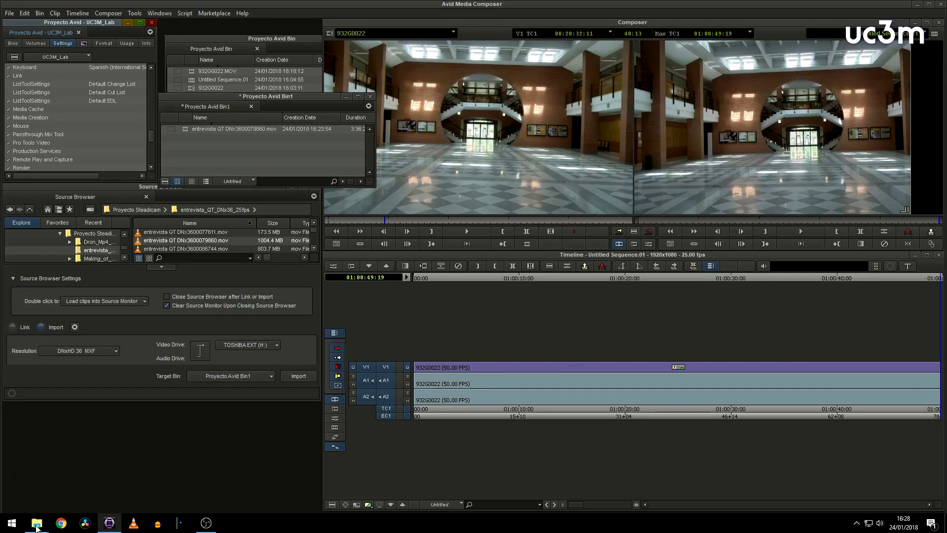
# Switch to File Explorer and examine the imported interview clip's MXF files in folder 1 of Avid MediaFiles > MXF.
pyautogui.moveTo(37, 525)
pyautogui.click(42, 483)
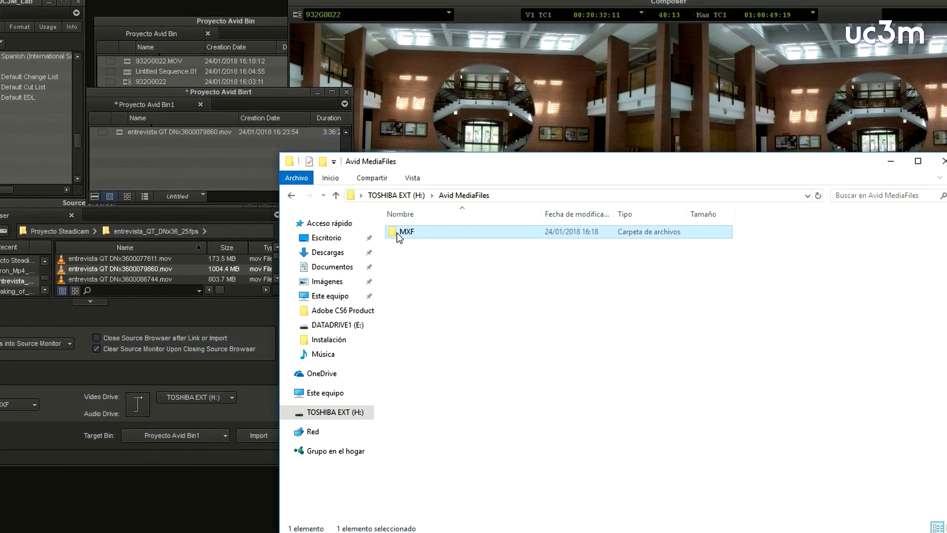
pyautogui.doubleClick(411, 210)
pyautogui.doubleClick(392, 238)
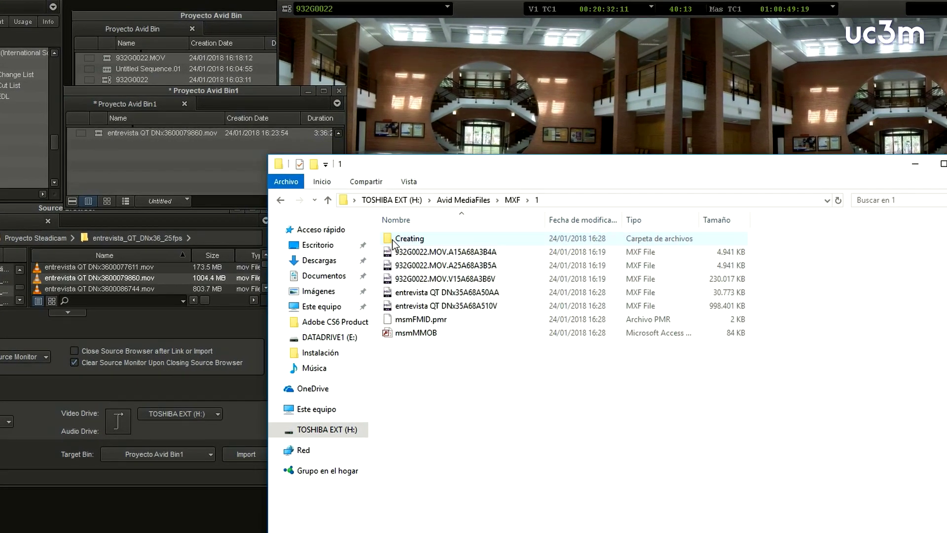
pyautogui.click(419, 293)
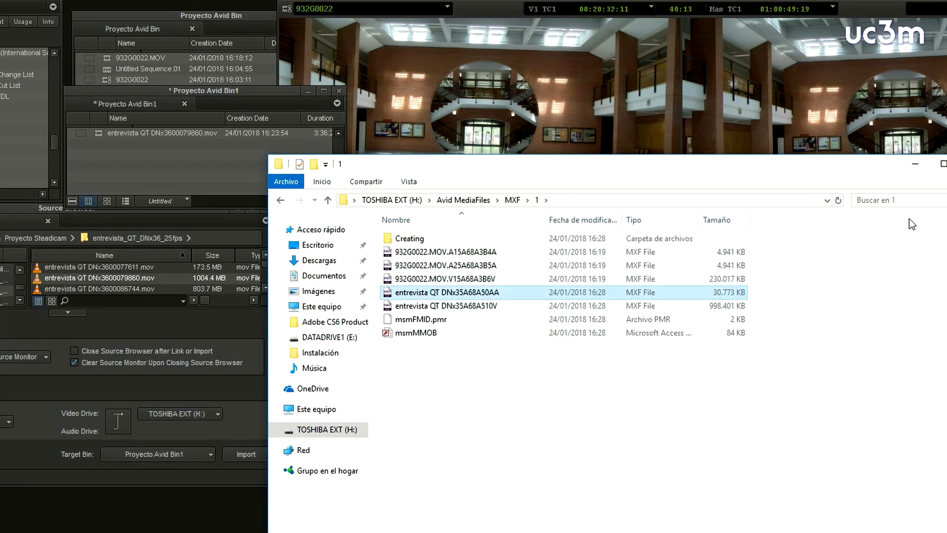
pyautogui.click(922, 168)
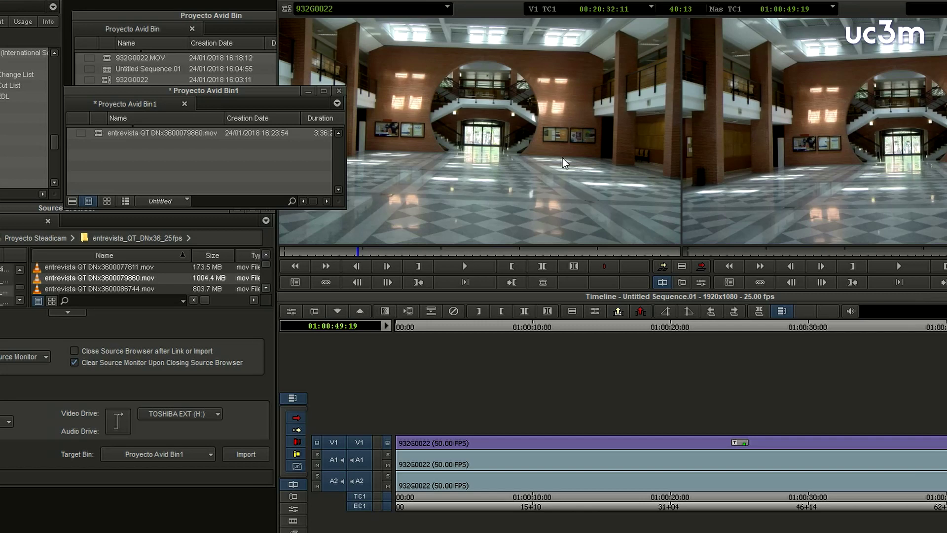
# Load the imported clip entrevista QT DNx3600079860.mov into the Source Monitor and view it from its start.
pyautogui.click(98, 136)
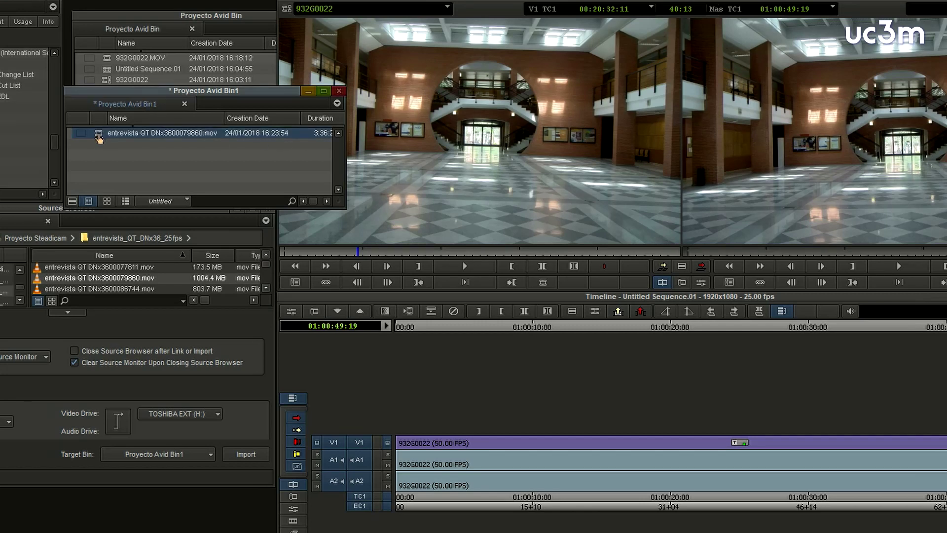
pyautogui.doubleClick(99, 137)
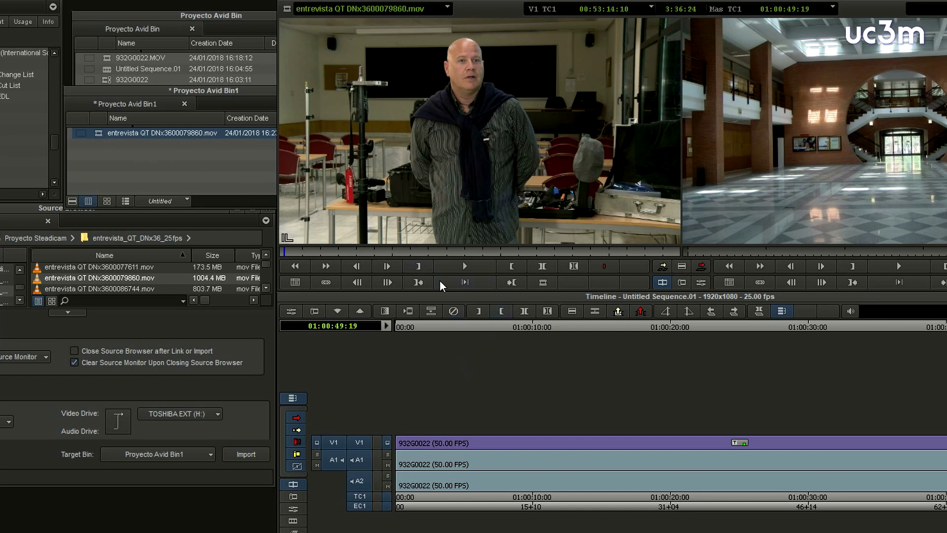
pyautogui.moveTo(309, 245); pyautogui.dragTo(284, 248)
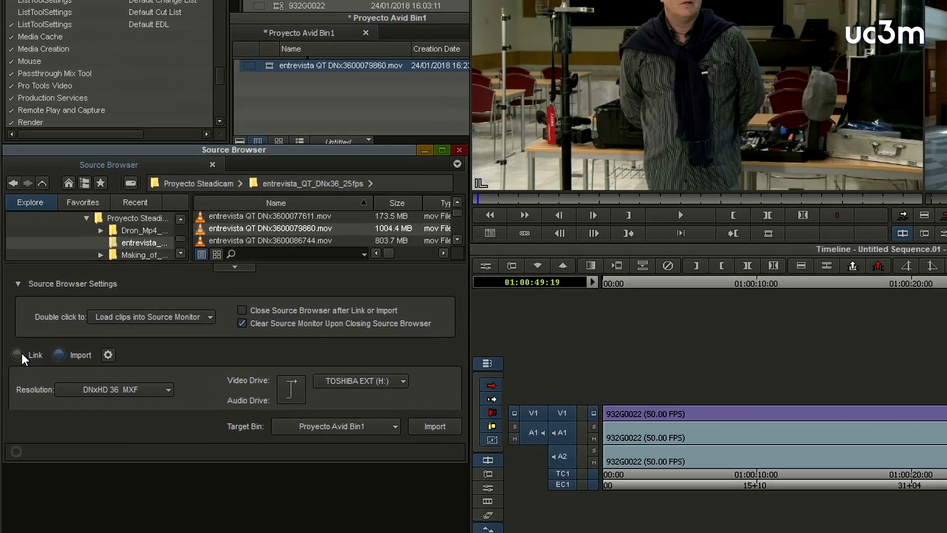
# Link entrevista QT DNx3600105894.mov from the entrevista_QT_DNx36_25fps folder into Proyecto Avid Bin1.
pyautogui.click(13, 327)
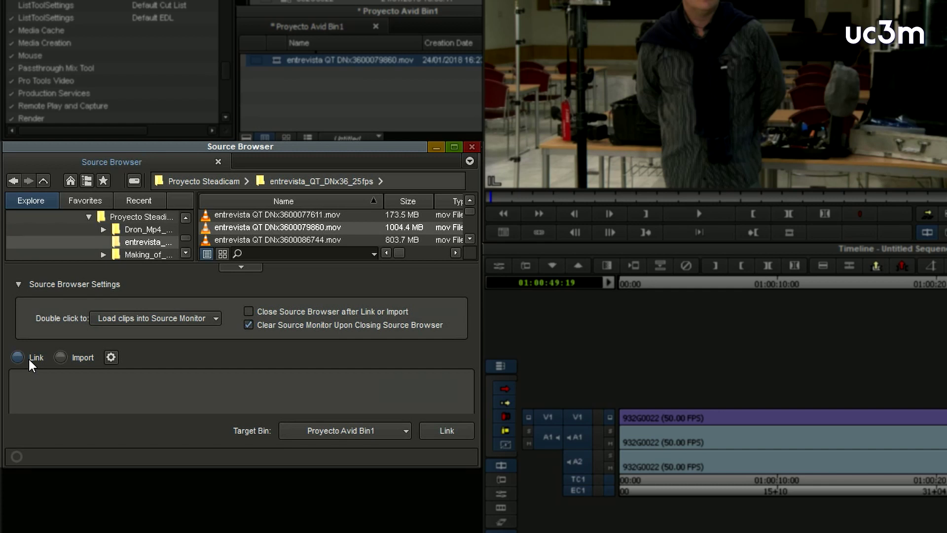
pyautogui.click(361, 432)
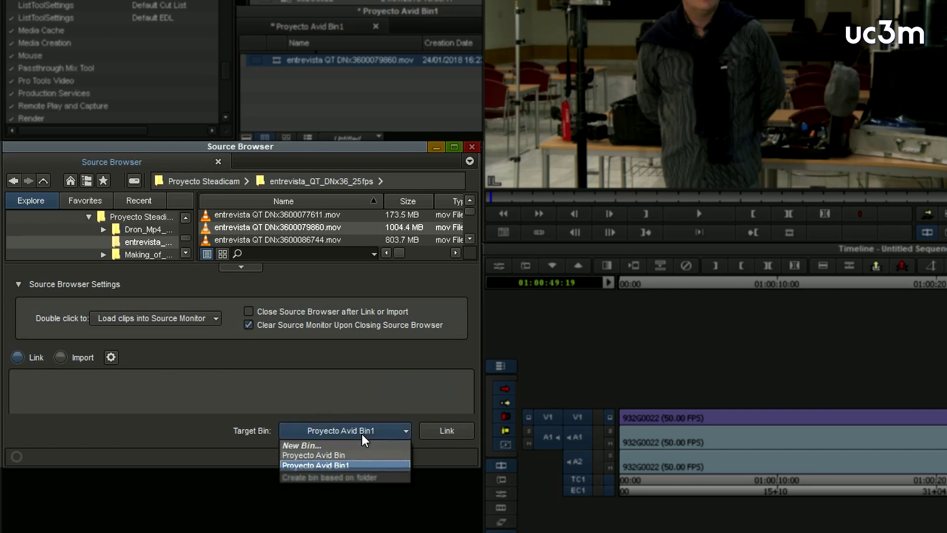
pyautogui.click(471, 238)
pyautogui.click(470, 239)
pyautogui.click(470, 238)
pyautogui.click(309, 239)
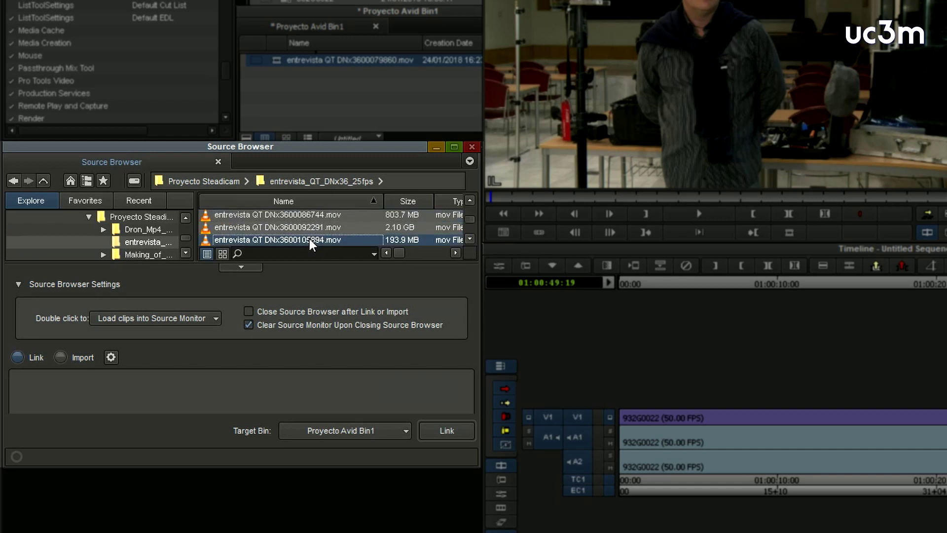
pyautogui.scroll(-1, 309, 239)
pyautogui.click(440, 428)
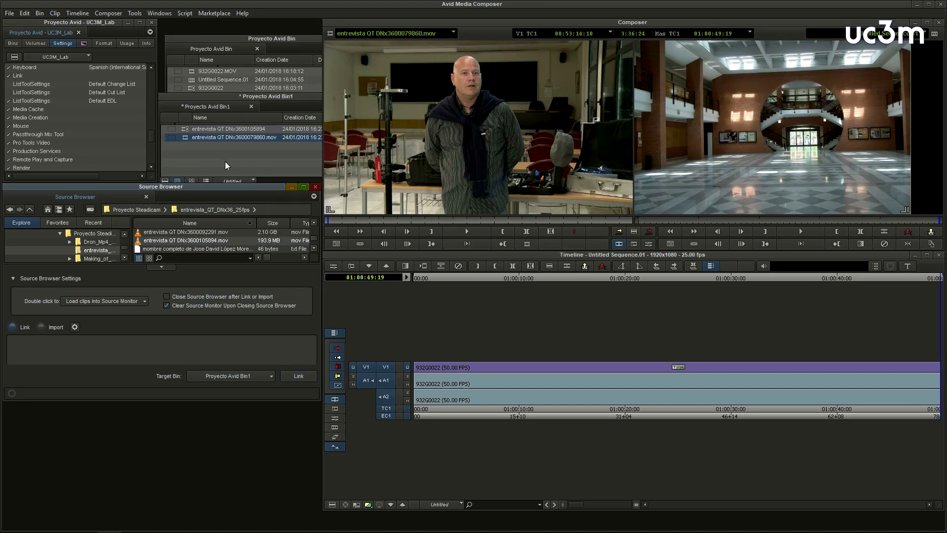
pyautogui.click(186, 131)
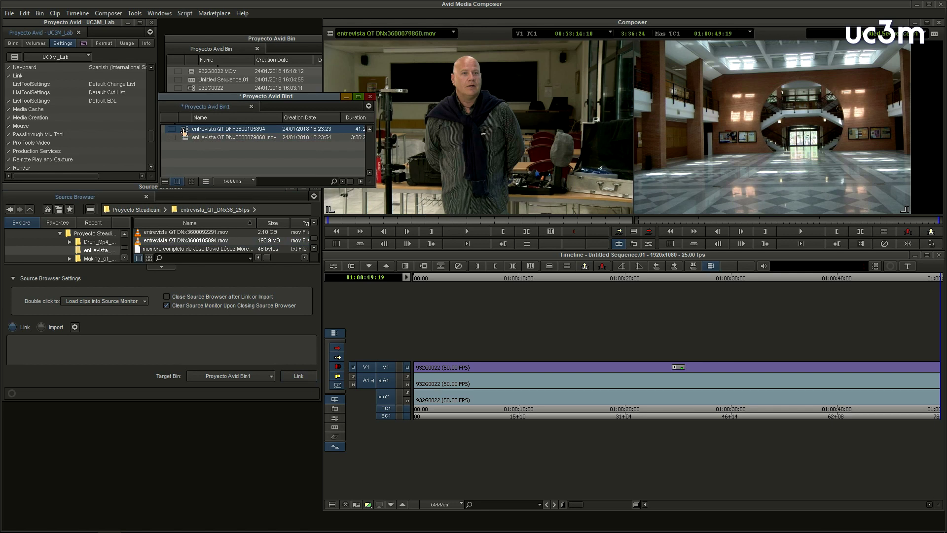
pyautogui.doubleClick(184, 131)
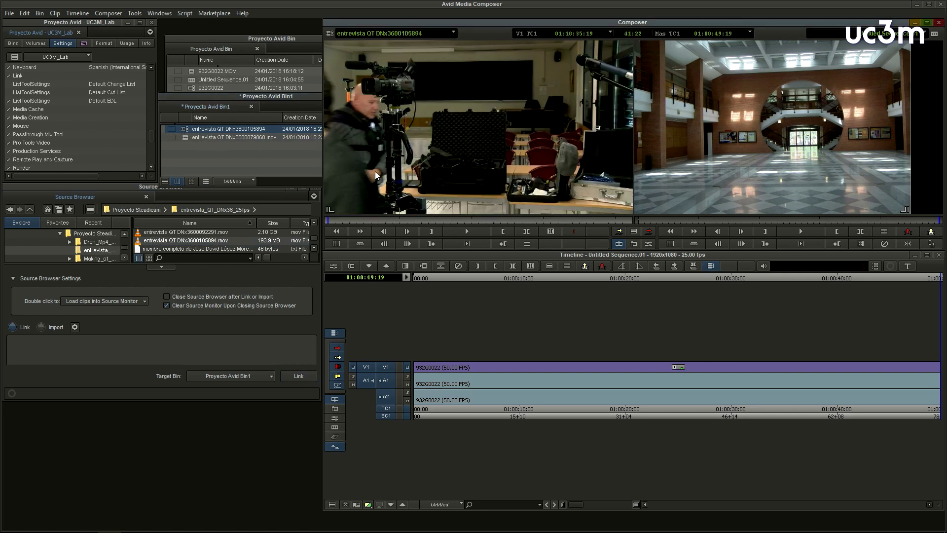
pyautogui.moveTo(342, 222); pyautogui.dragTo(212, 153)
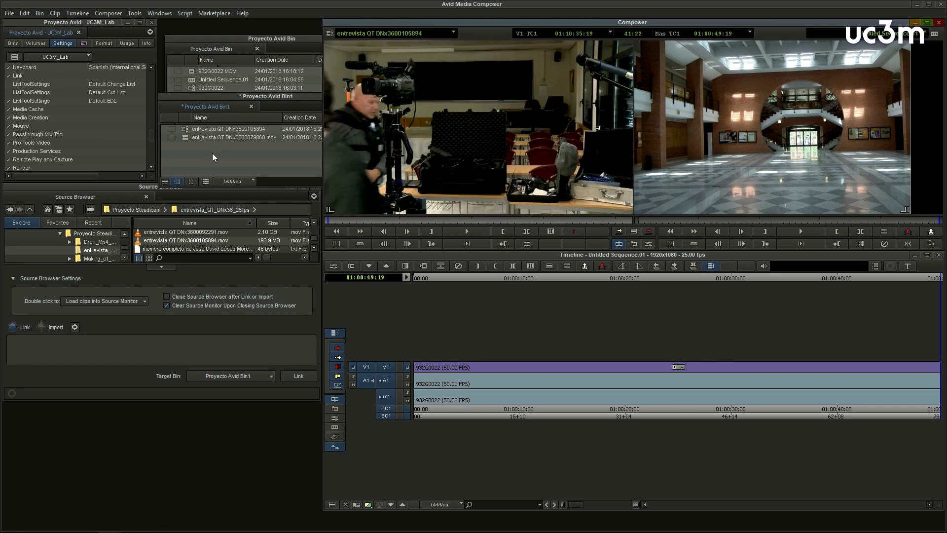
# Set the Source Browser back to Import mode.
pyautogui.click(42, 326)
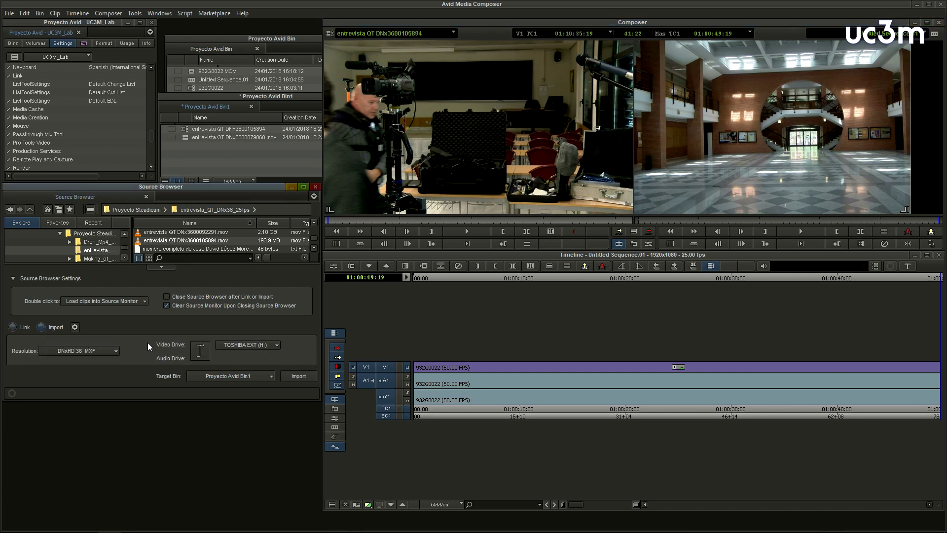